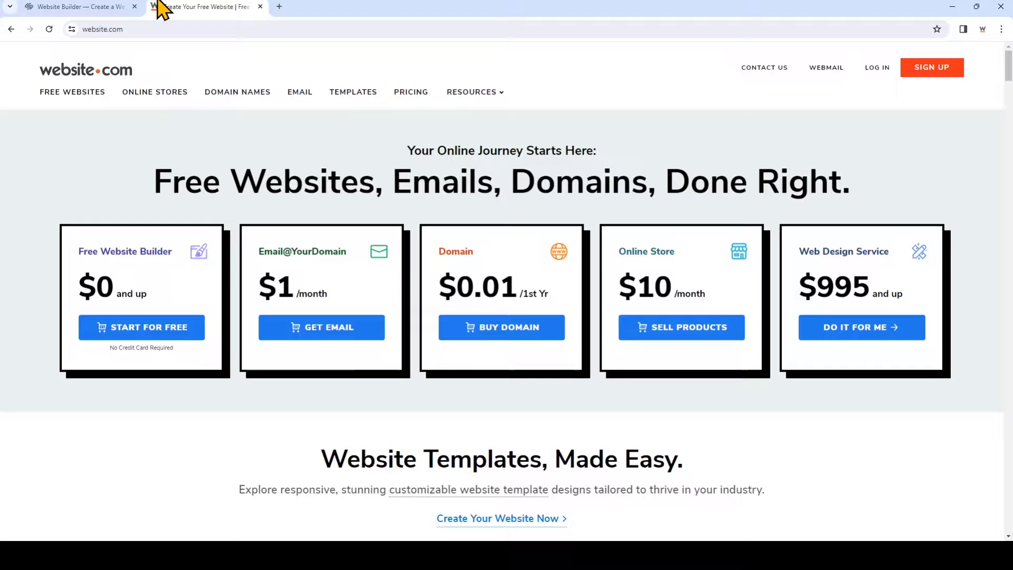
{"action": "left_click", "coordinate": [105, 6]}
{"action": "left_click", "coordinate": [849, 70]}
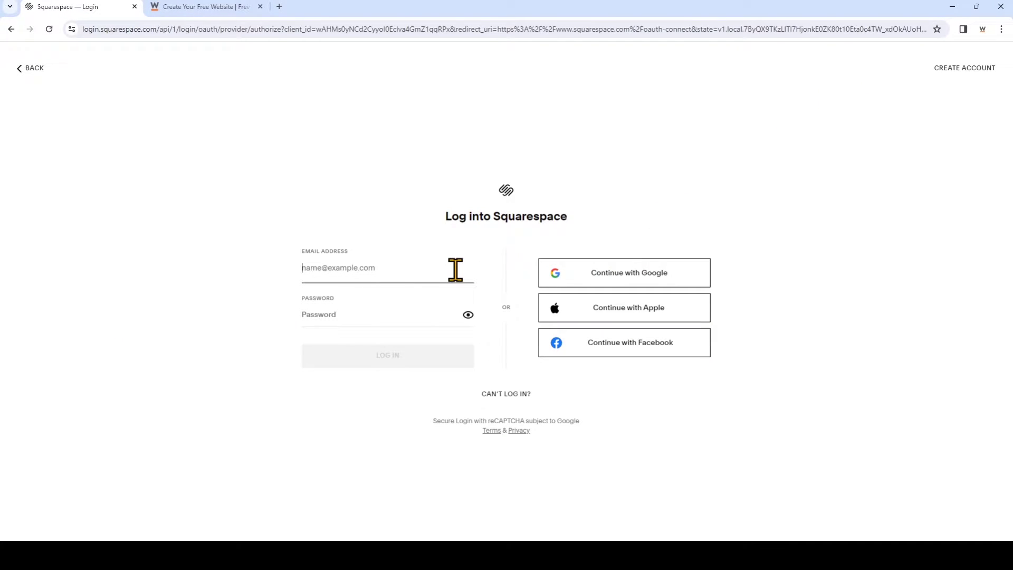
{"action": "key", "text": "Tab"}
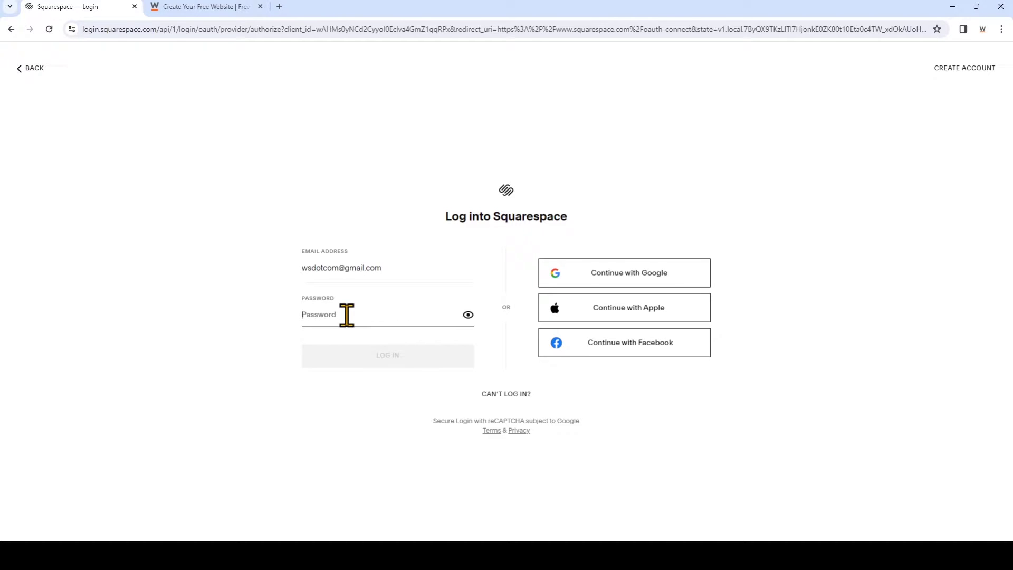
{"action": "type", "text": "••"}
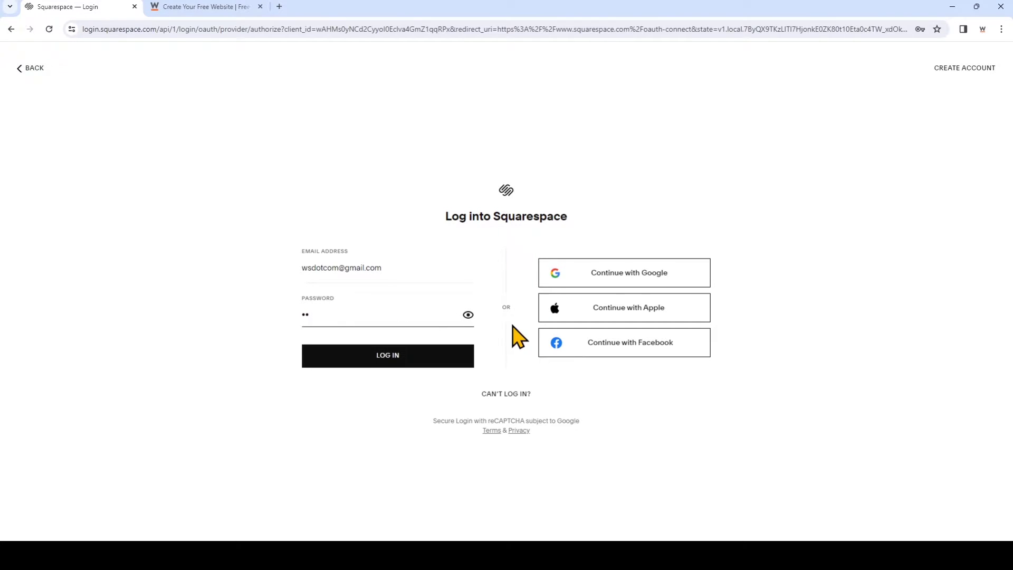
{"action": "type", "text": "•••••"}
{"action": "type", "text": "•"}
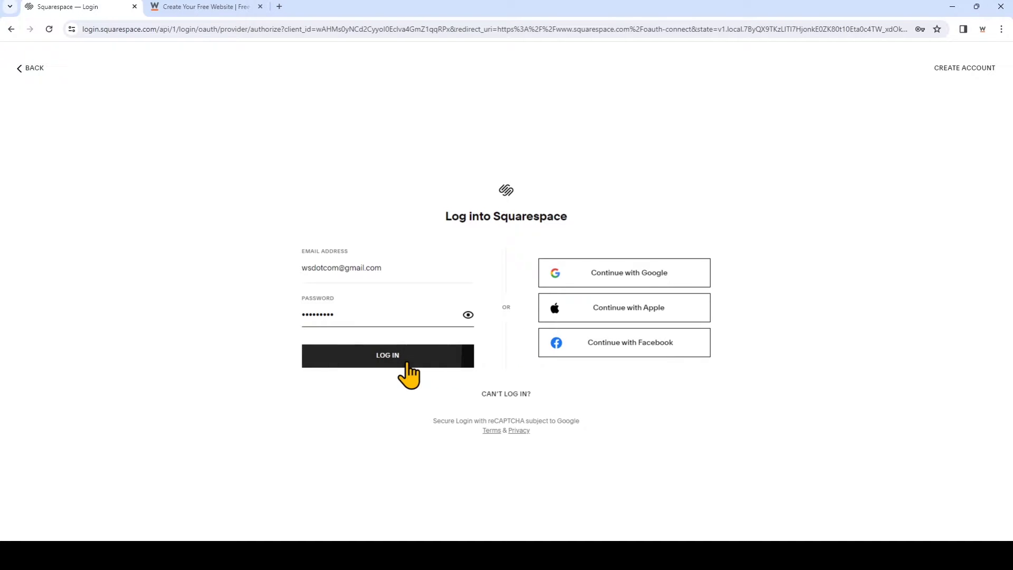
{"action": "left_click", "coordinate": [412, 363]}
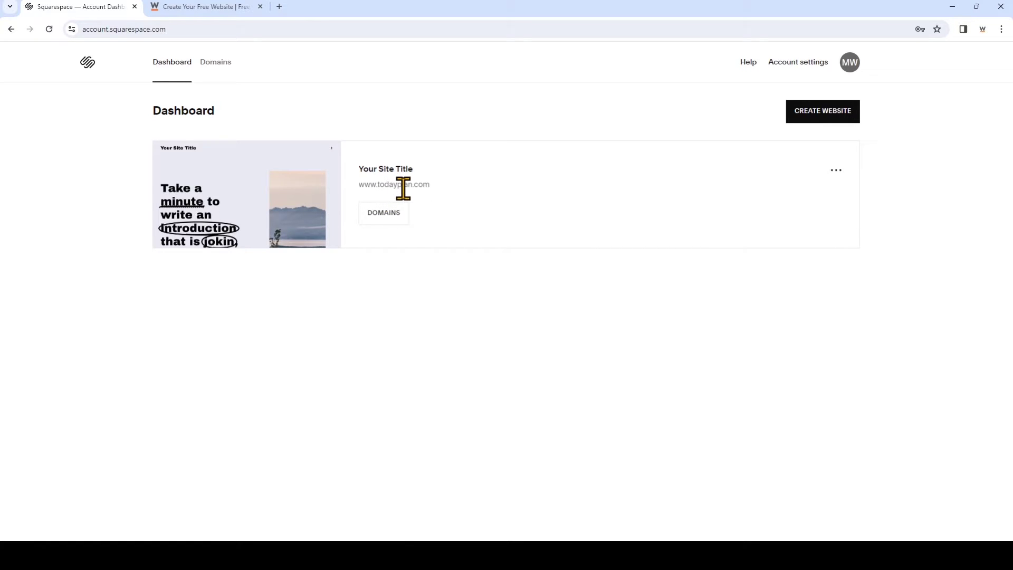
Open todayplan.com from the site's Domains Managed by Squarespace list.
{"action": "left_click", "coordinate": [386, 219]}
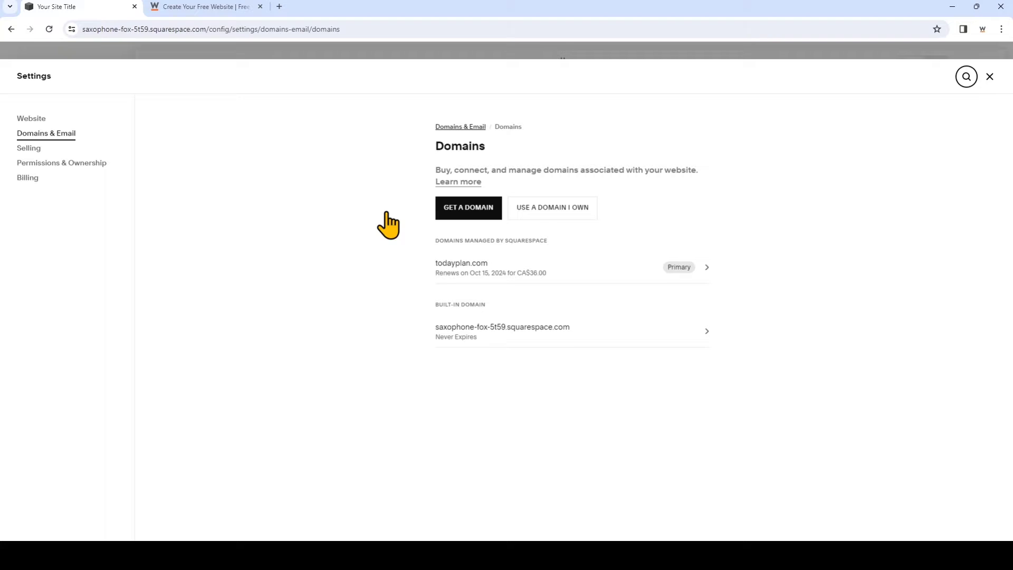
{"action": "left_click", "coordinate": [707, 268]}
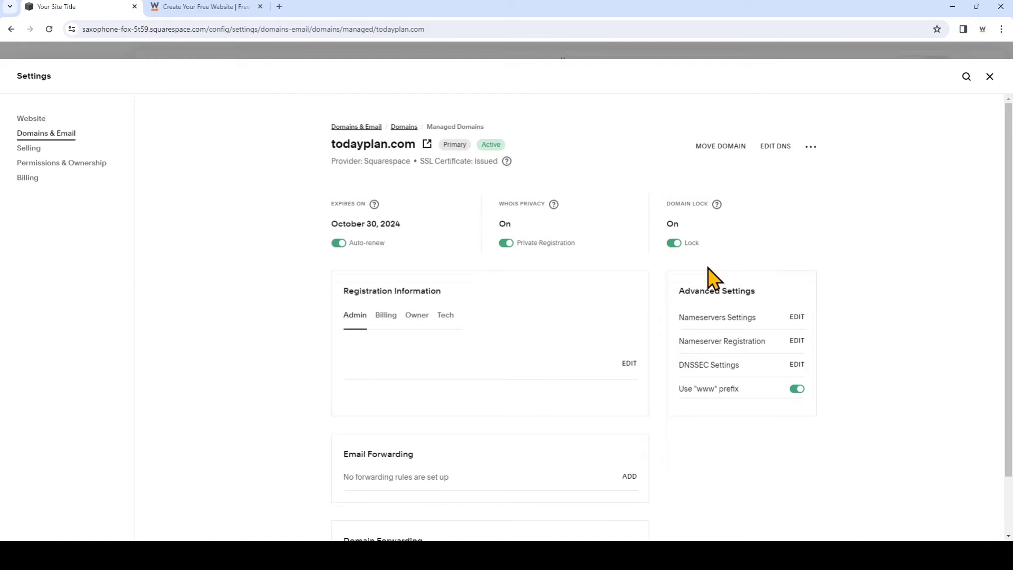
Edit todayplan.com's nameserver settings and choose 'Use custom nameservers'.
{"action": "left_click", "coordinate": [796, 319]}
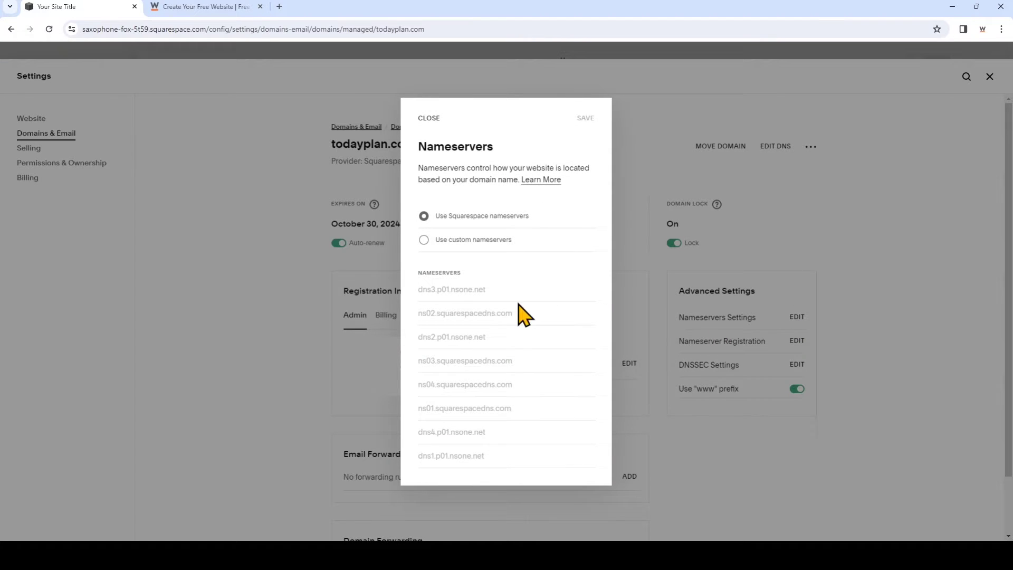
{"action": "left_click", "coordinate": [426, 242]}
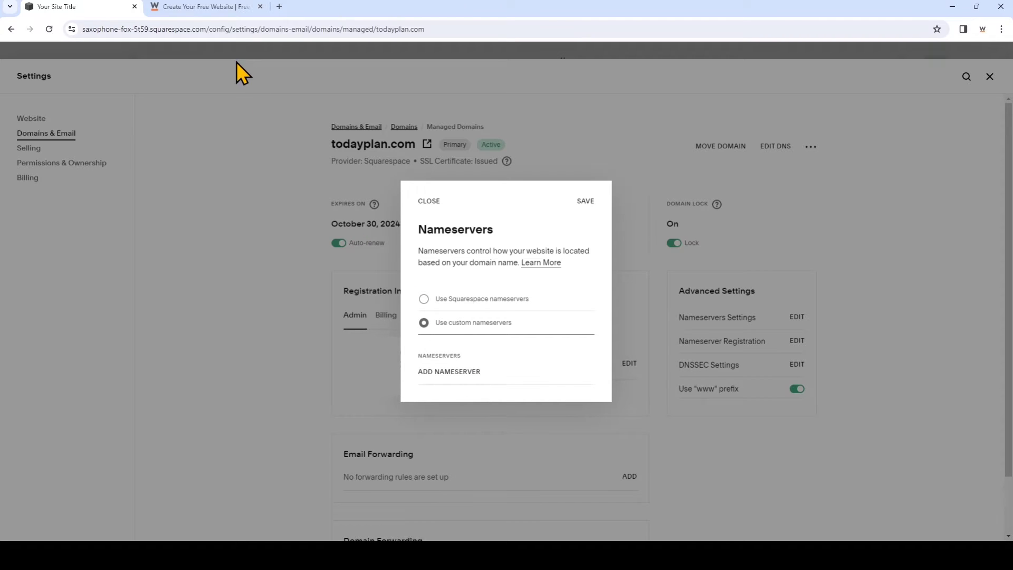
Sign in to Website.com as todayplan, passing the reCAPTCHA check.
{"action": "left_click", "coordinate": [216, 8]}
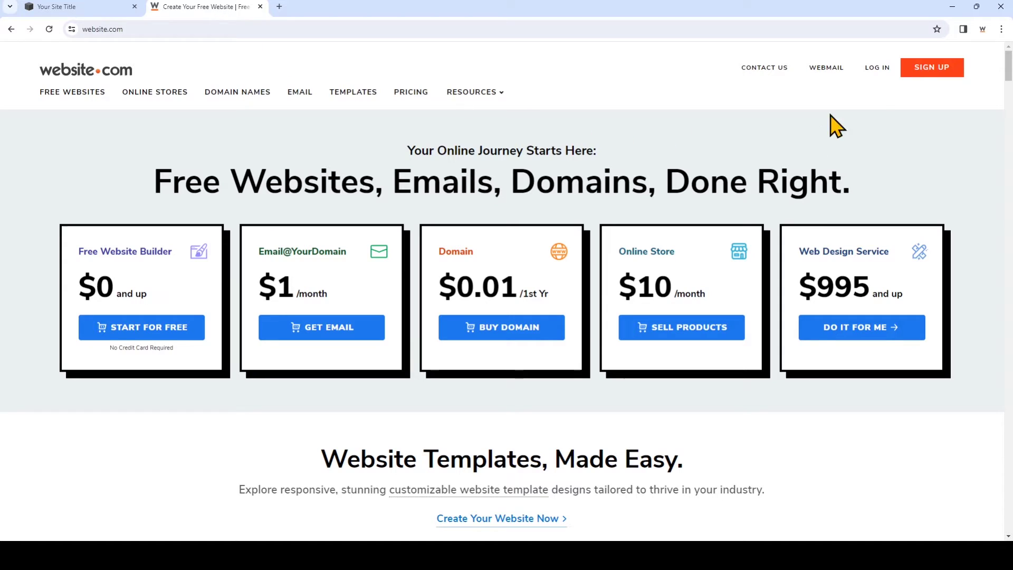
{"action": "left_click", "coordinate": [877, 68]}
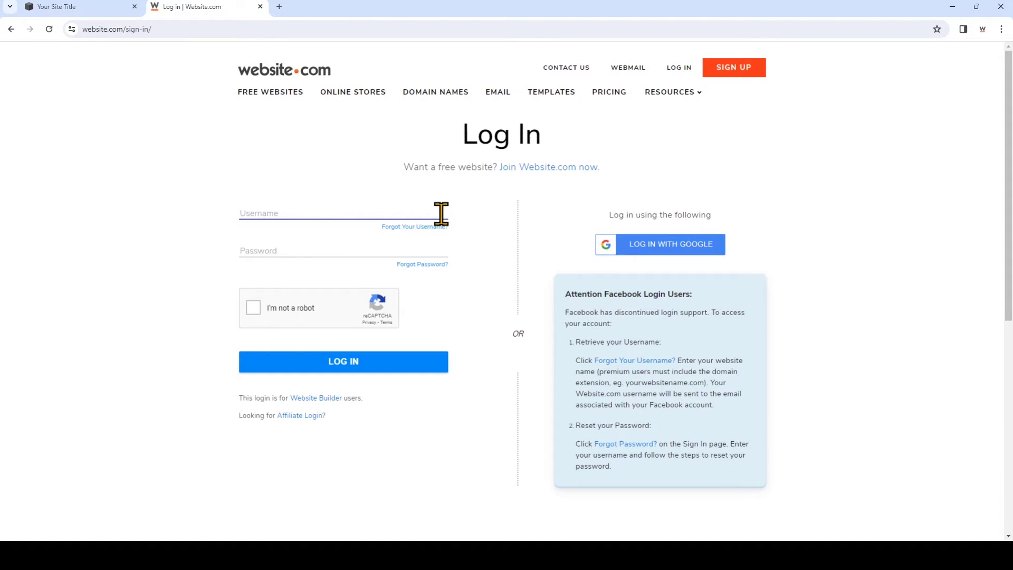
{"action": "type", "text": "todayplan"}
{"action": "left_click", "coordinate": [320, 247]}
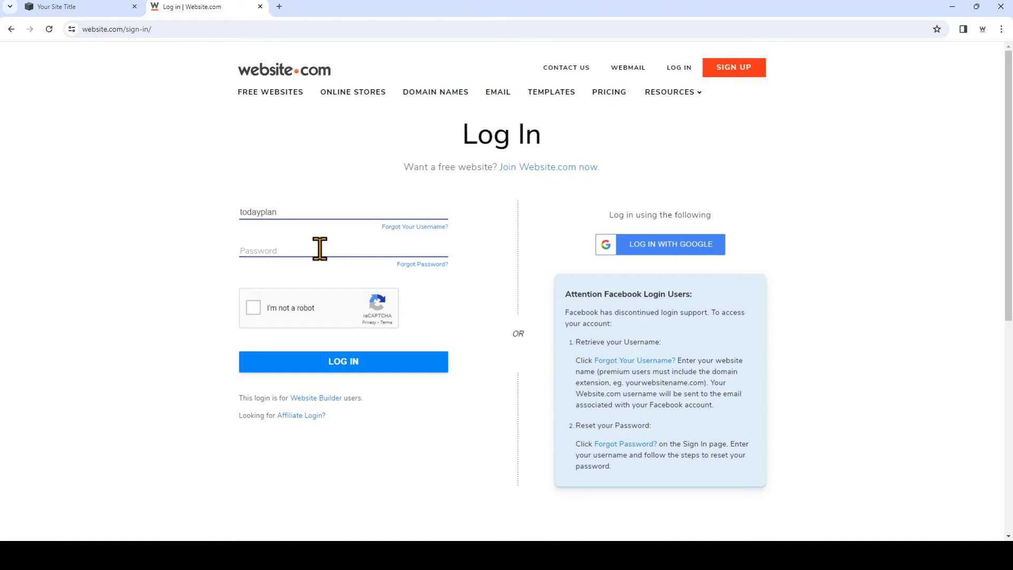
{"action": "type", "text": "•••••••••"}
{"action": "left_click", "coordinate": [254, 307]}
{"action": "left_click", "coordinate": [337, 360]}
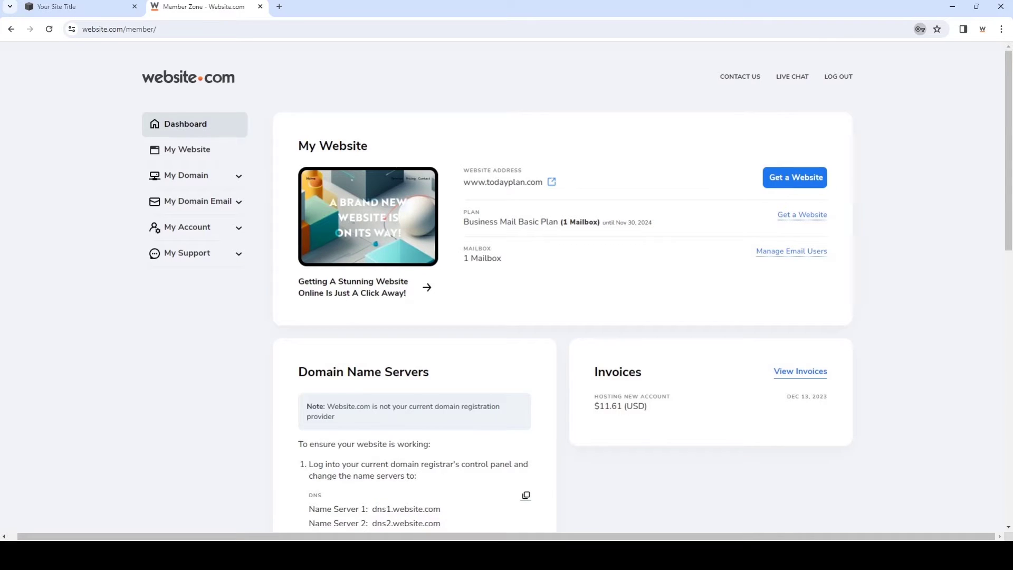
Scroll to the Domain Name Servers card and select dns1.website.com.
{"action": "scroll", "coordinate": [337, 368], "scroll_direction": "down", "scroll_amount": 4}
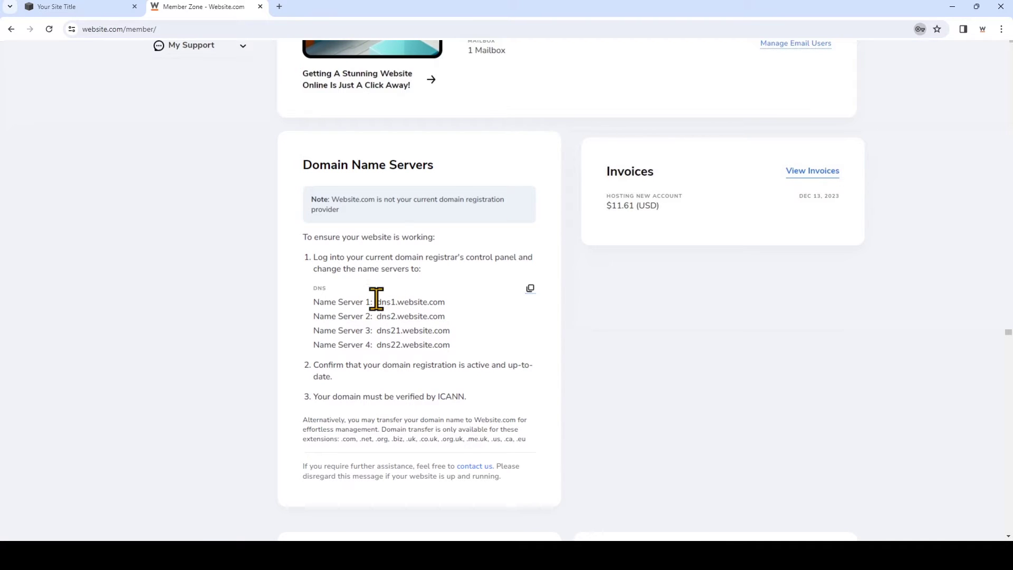
{"action": "left_click_drag", "start_coordinate": [375, 302], "coordinate": [450, 305]}
{"action": "key", "text": "ctrl+c"}
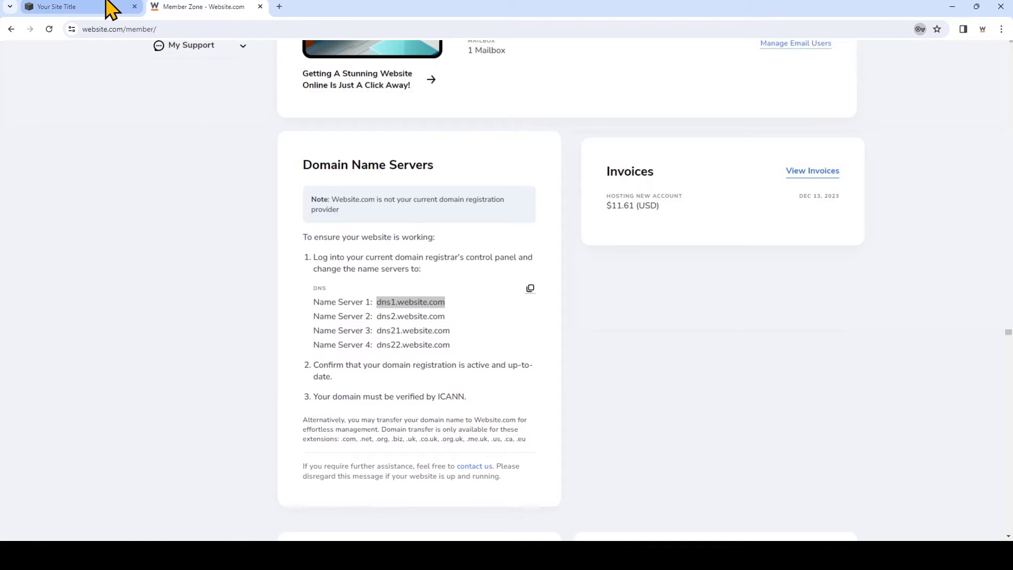
Paste dns1.website.com and dns2.website.com as the first two custom nameservers.
{"action": "left_click", "coordinate": [109, 6]}
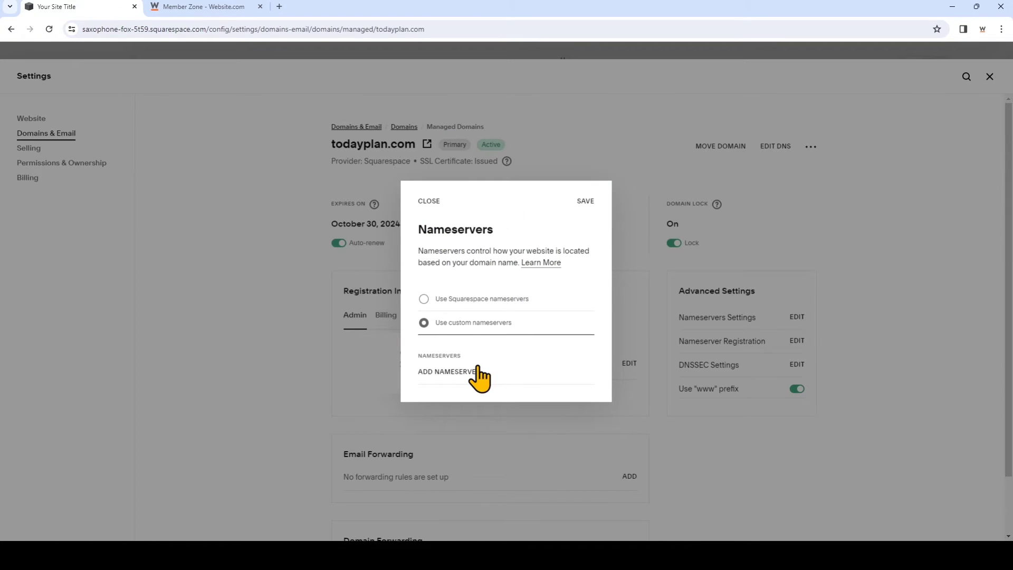
{"action": "left_click", "coordinate": [448, 372]}
{"action": "left_click", "coordinate": [477, 364]}
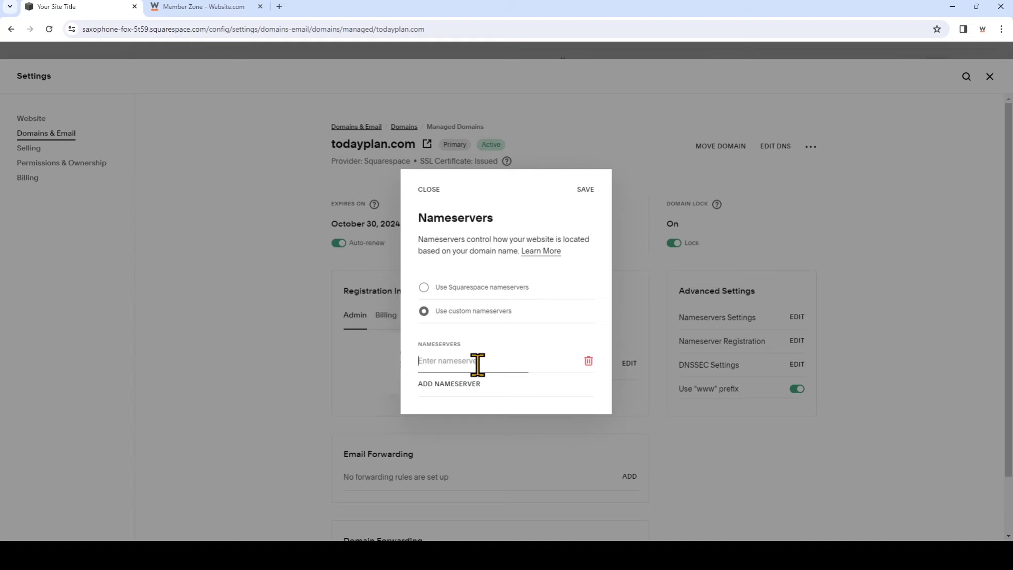
{"action": "key", "text": "ctrl+v"}
{"action": "left_click", "coordinate": [449, 384]}
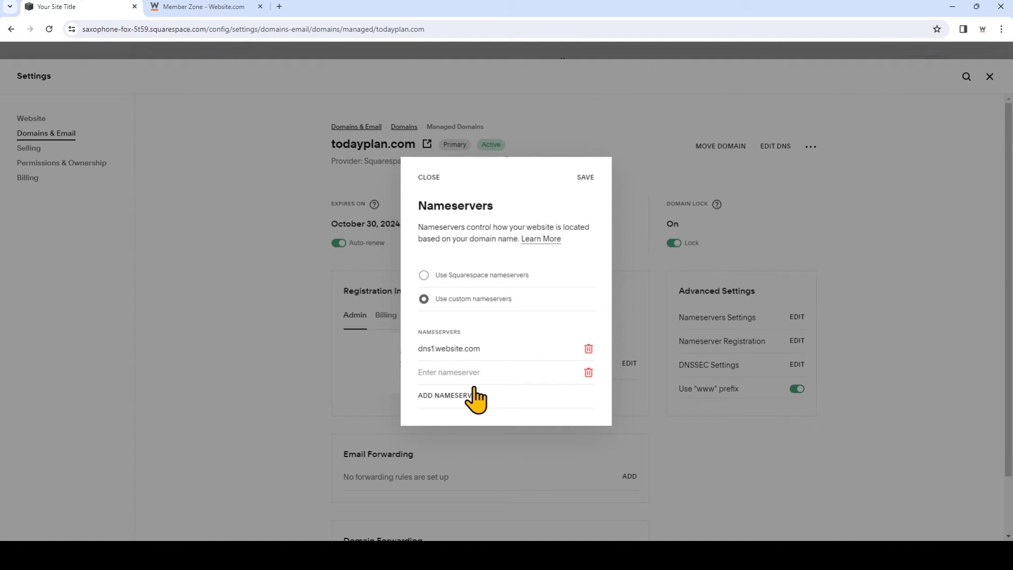
{"action": "left_click", "coordinate": [214, 6]}
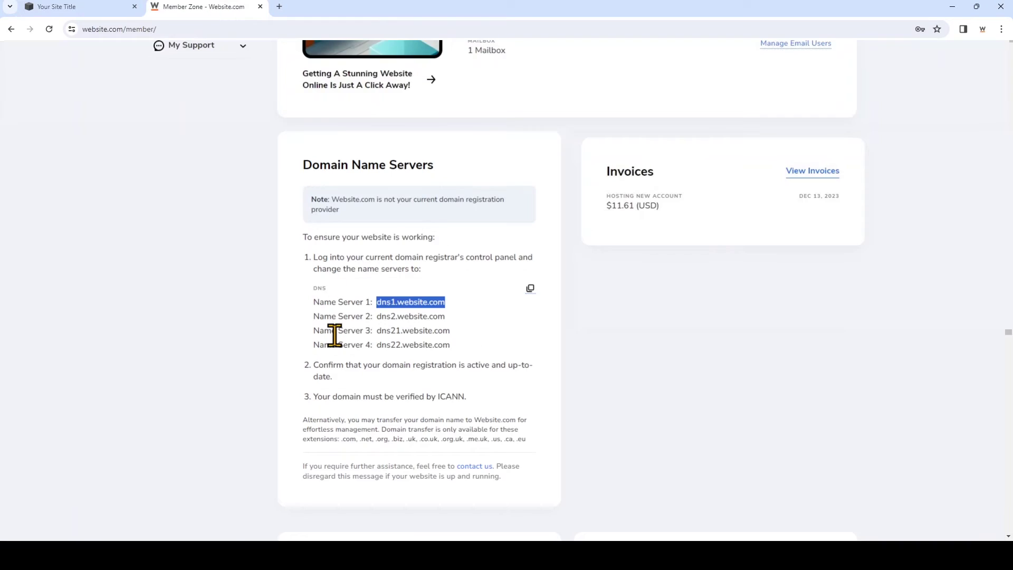
{"action": "left_click", "coordinate": [380, 316]}
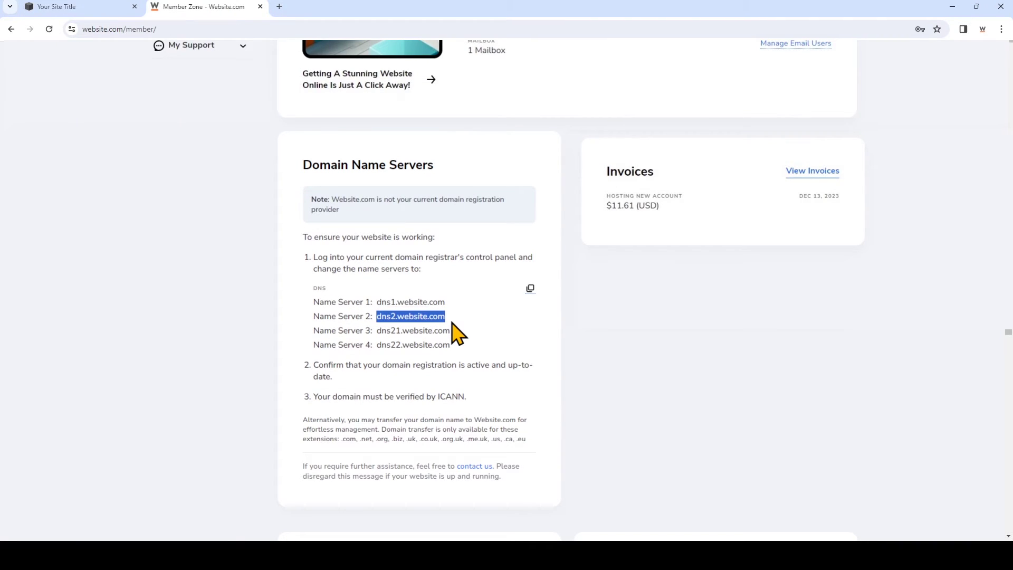
{"action": "left_click", "coordinate": [121, 7]}
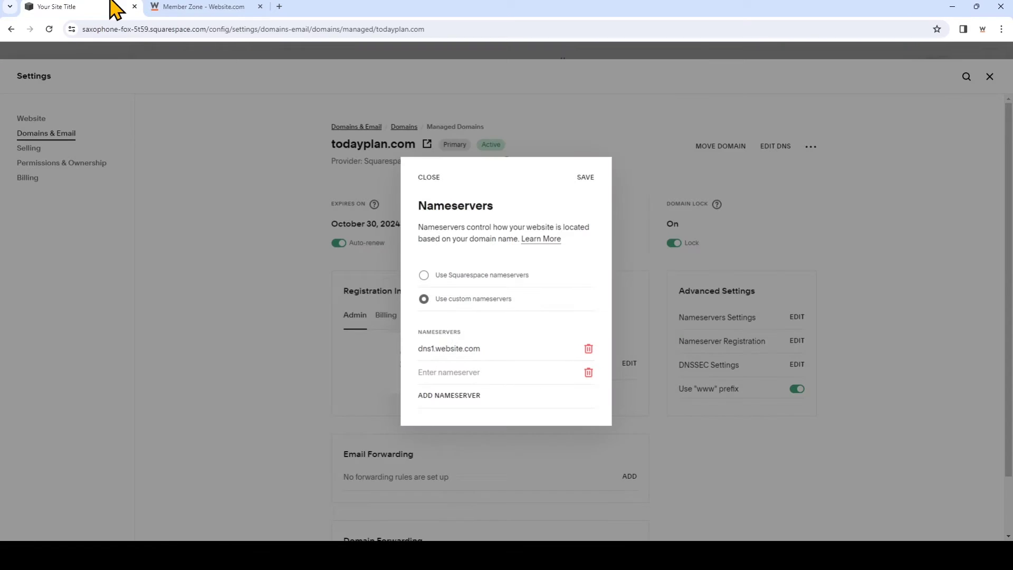
{"action": "left_click", "coordinate": [478, 371]}
{"action": "type", "text": "dns2.website.com"}
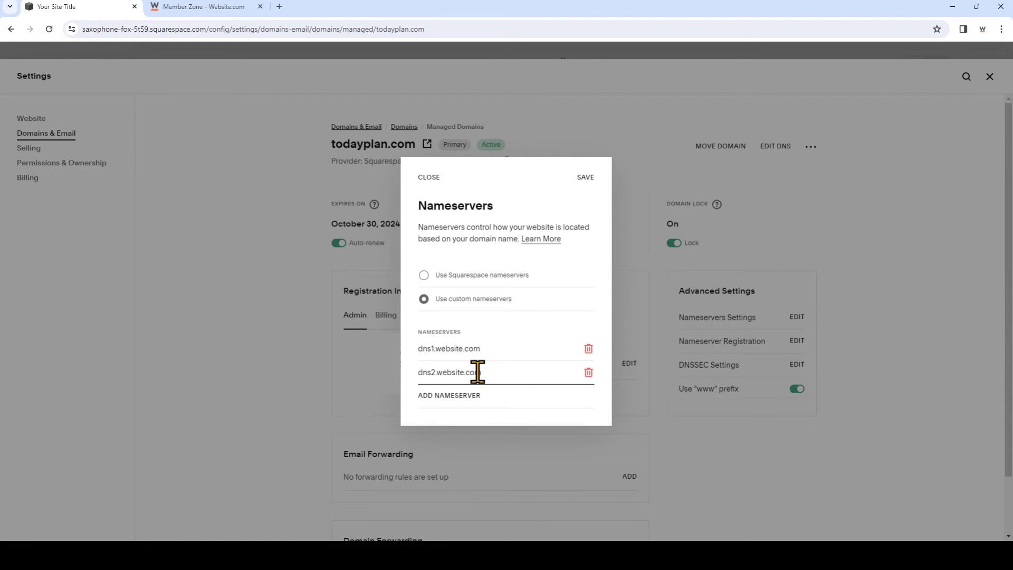
Paste dns21.website.com and dns22.website.com as the third and fourth nameservers.
{"action": "left_click", "coordinate": [464, 395]}
{"action": "left_click", "coordinate": [219, 8]}
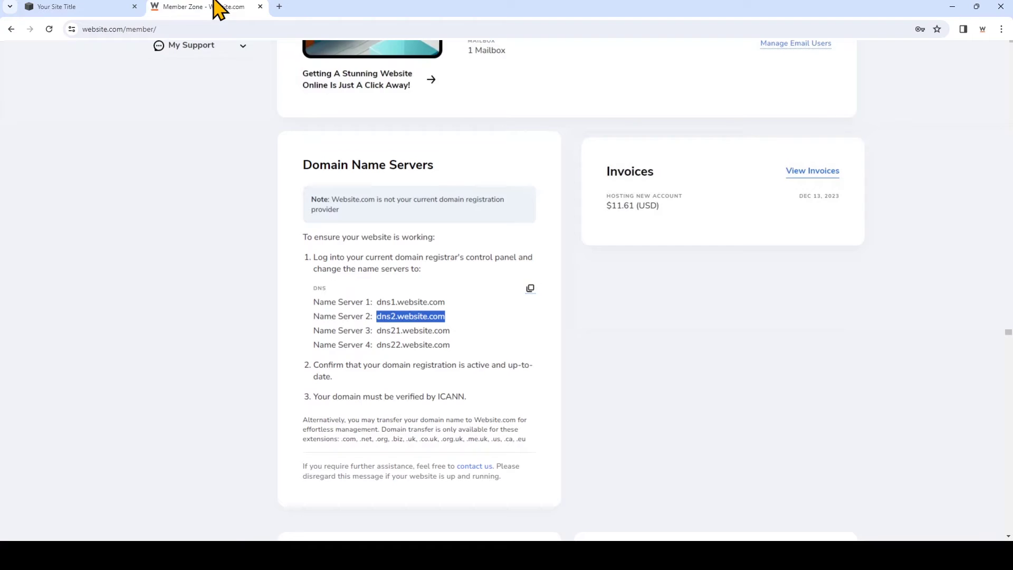
{"action": "left_click_drag", "start_coordinate": [376, 331], "coordinate": [458, 335]}
{"action": "key", "text": "ctrl+c"}
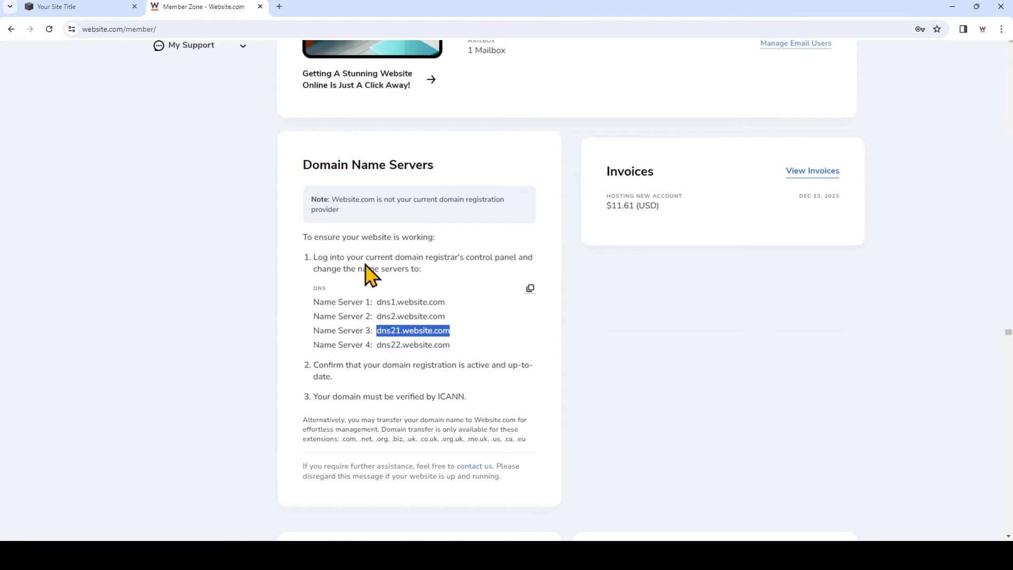
{"action": "left_click", "coordinate": [120, 8]}
{"action": "left_click", "coordinate": [442, 388]}
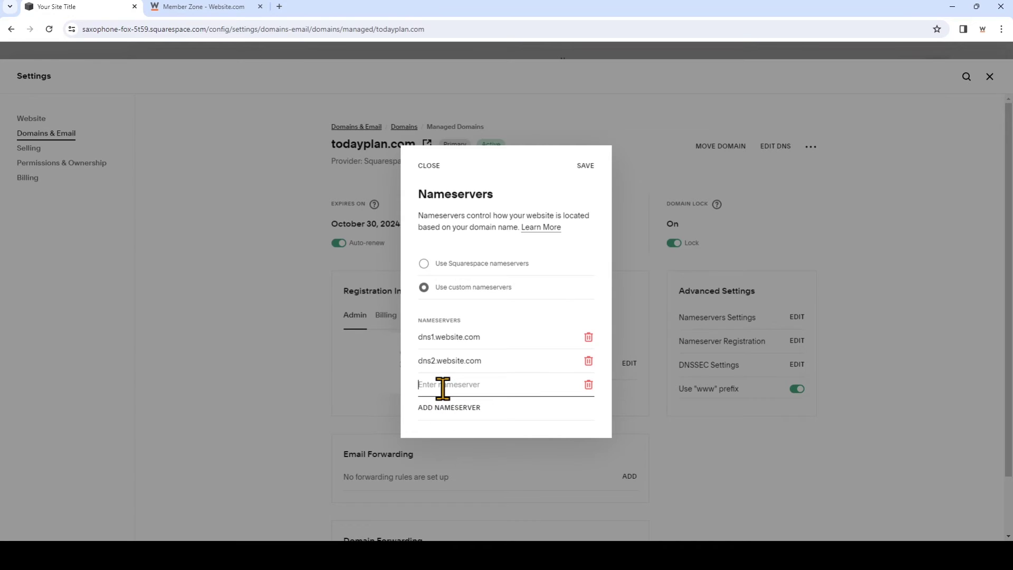
{"action": "key", "text": "ctrl+v"}
{"action": "left_click", "coordinate": [428, 408]}
{"action": "left_click", "coordinate": [199, 8]}
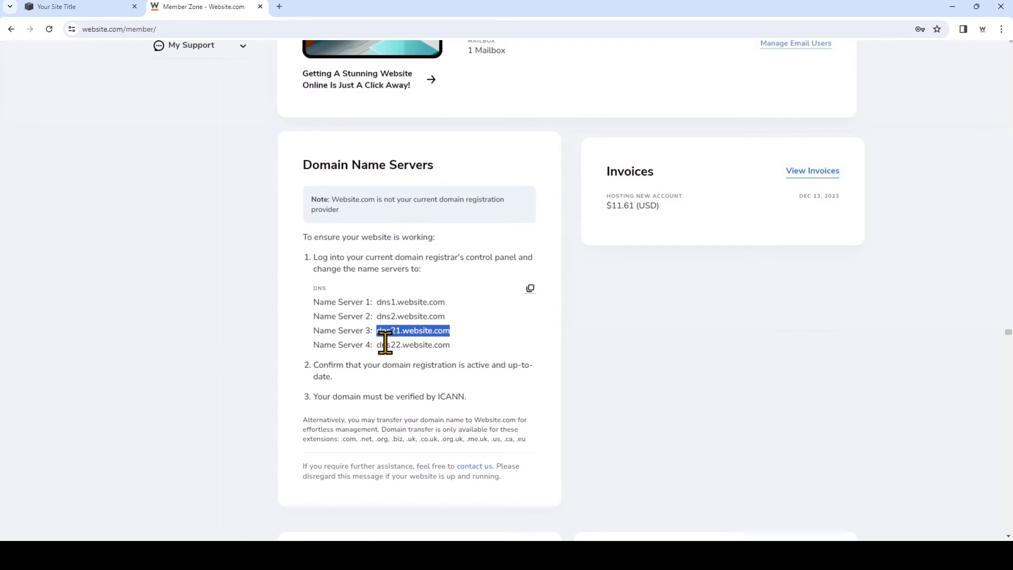
{"action": "left_click_drag", "start_coordinate": [376, 345], "coordinate": [450, 346]}
{"action": "key", "text": "ctrl+c"}
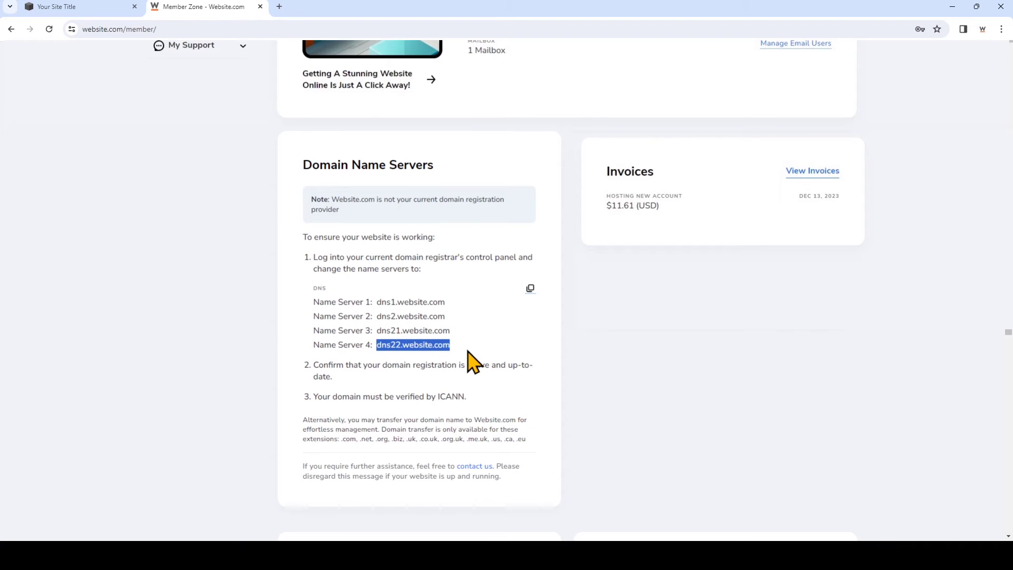
{"action": "left_click", "coordinate": [125, 9]}
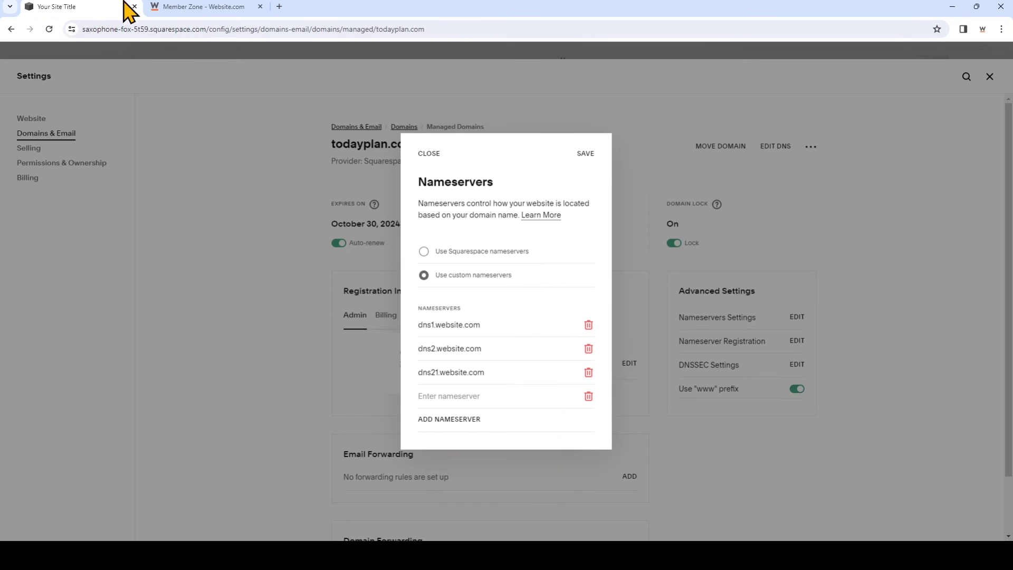
{"action": "left_click", "coordinate": [448, 398]}
{"action": "key", "text": "ctrl+v"}
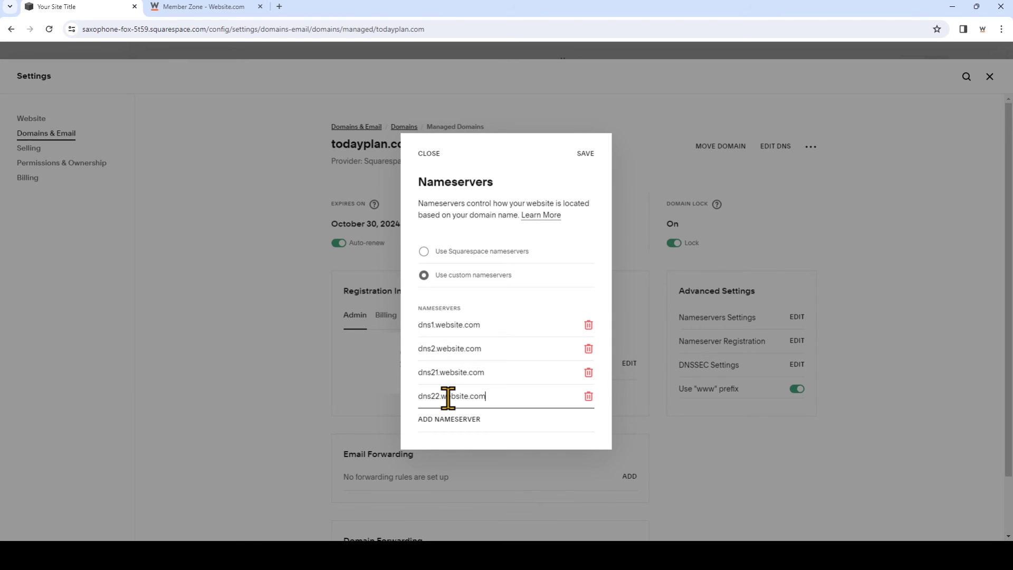
Save the dns1, dns2, dns21 and dns22.website.com nameserver list.
{"action": "left_click", "coordinate": [584, 159]}
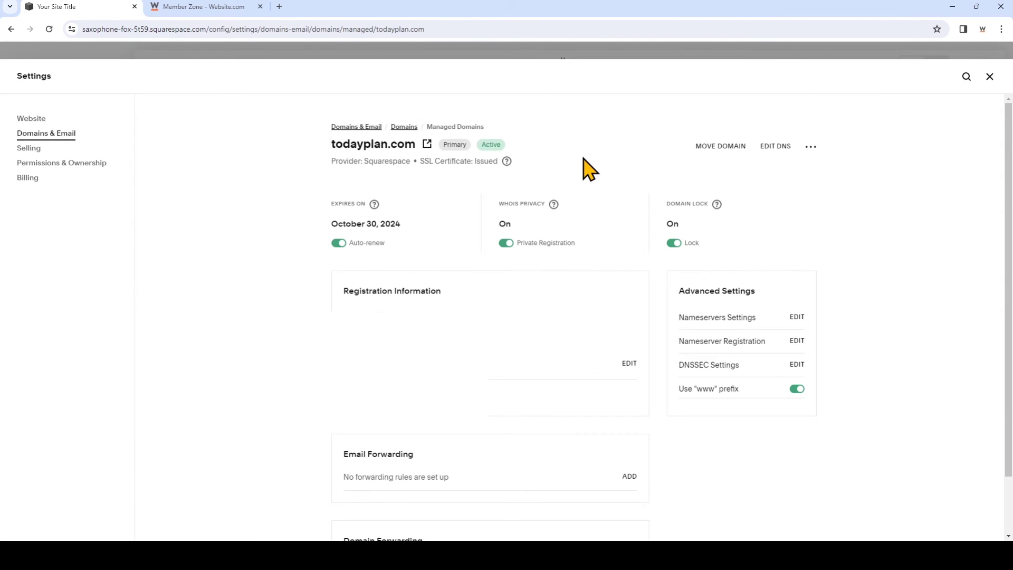